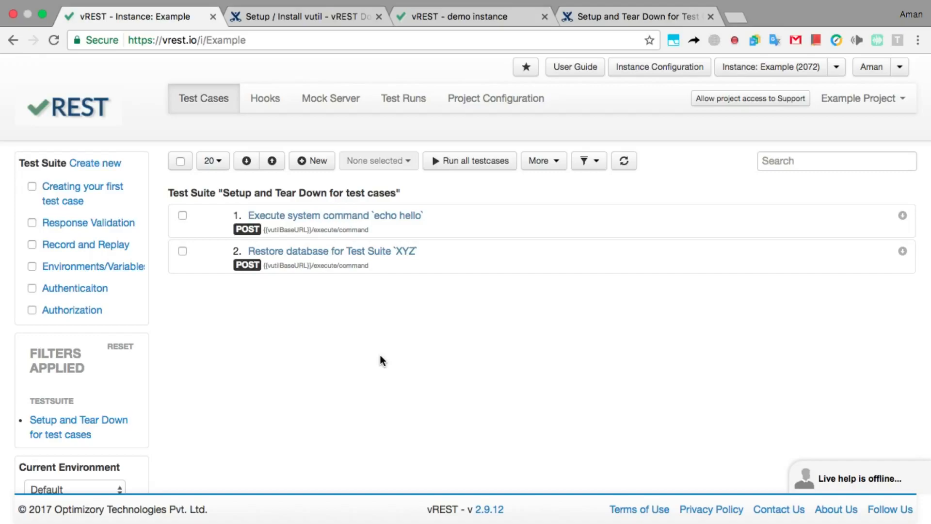
# Step: Review the details of the Initialize Contacts DB test case in the demo instance and return to the Example instance
pyautogui.click(471, 16)
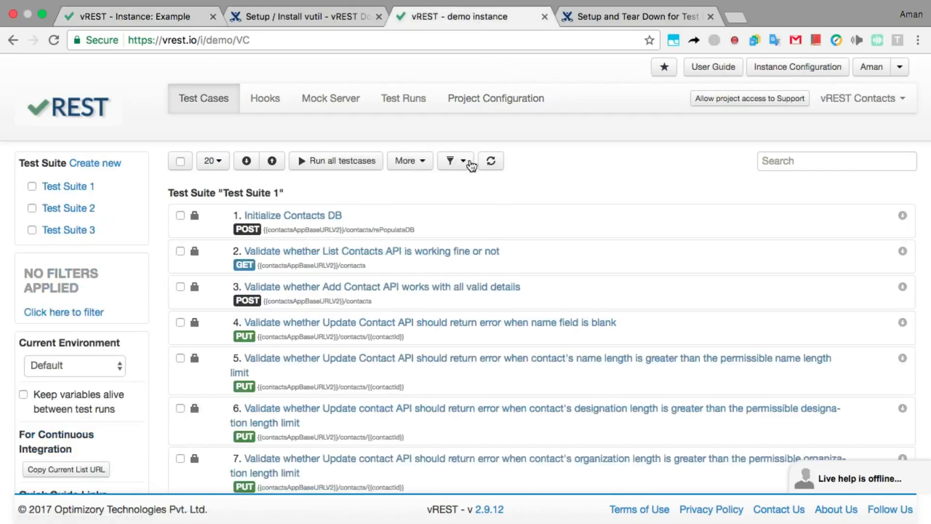
pyautogui.click(517, 222)
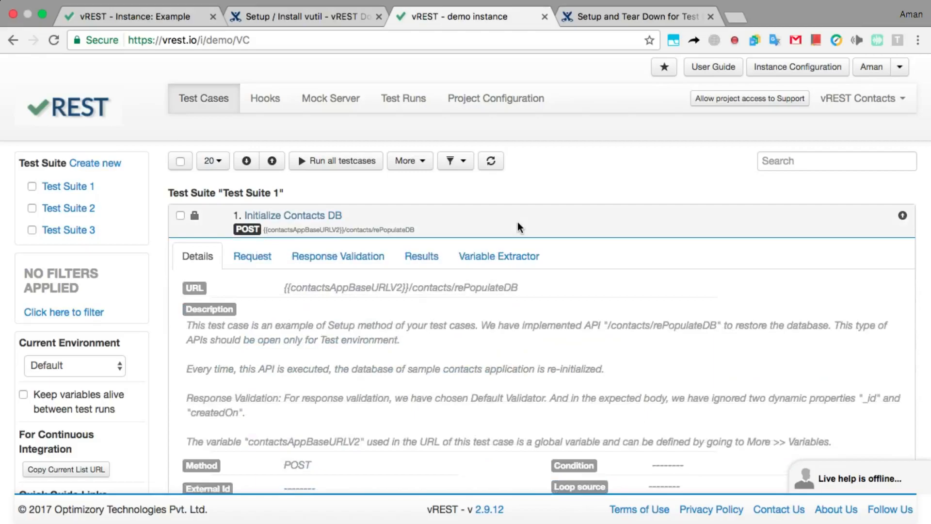
pyautogui.click(517, 222)
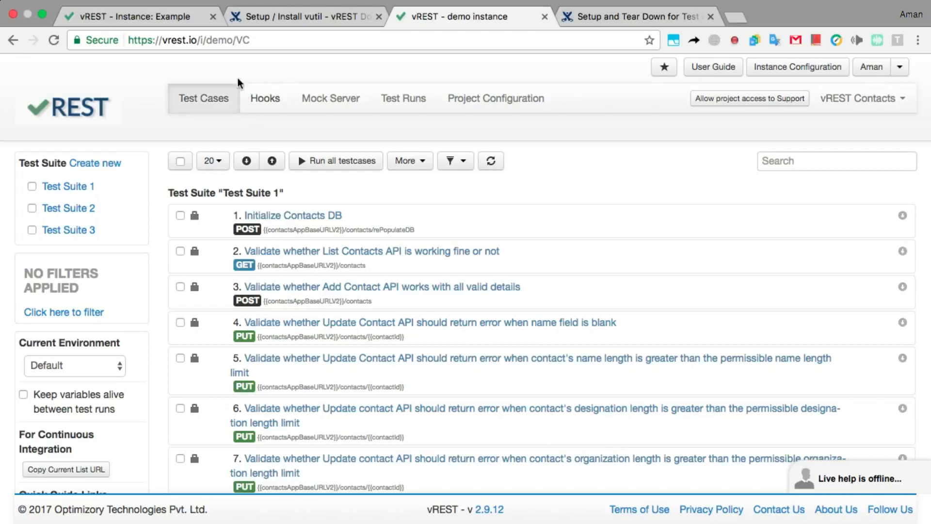
pyautogui.click(193, 16)
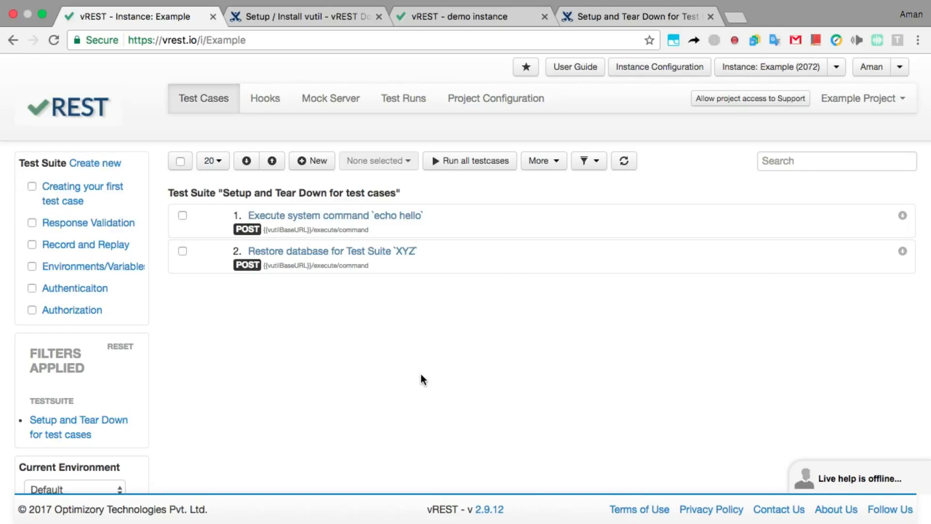
# Step: Look up the Setup / Install vutil page in the vREST documentation and return to the Example instance
pyautogui.click(307, 14)
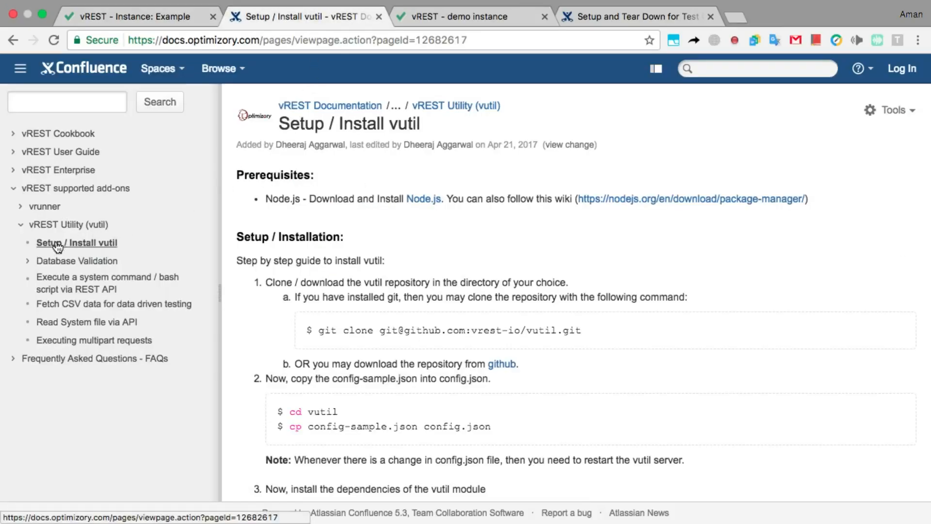
pyautogui.scroll(5, 27, 249)
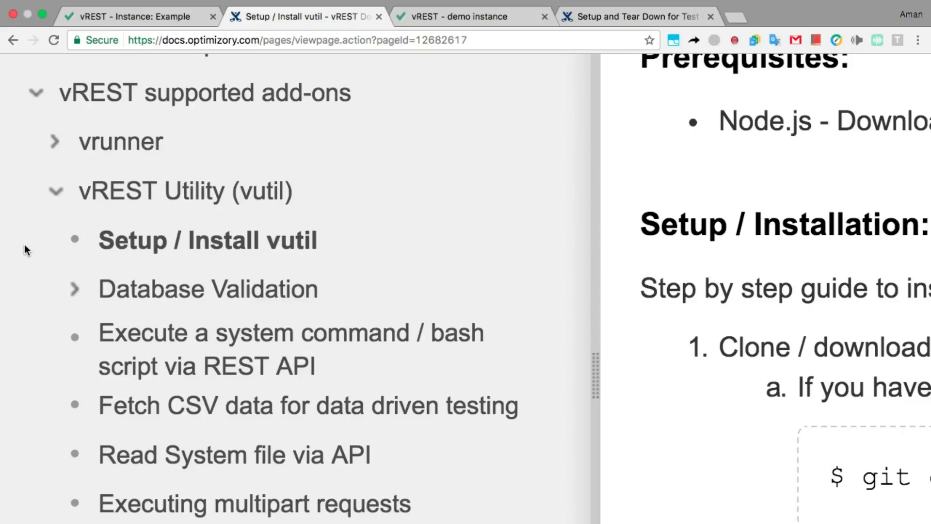
pyautogui.click(118, 16)
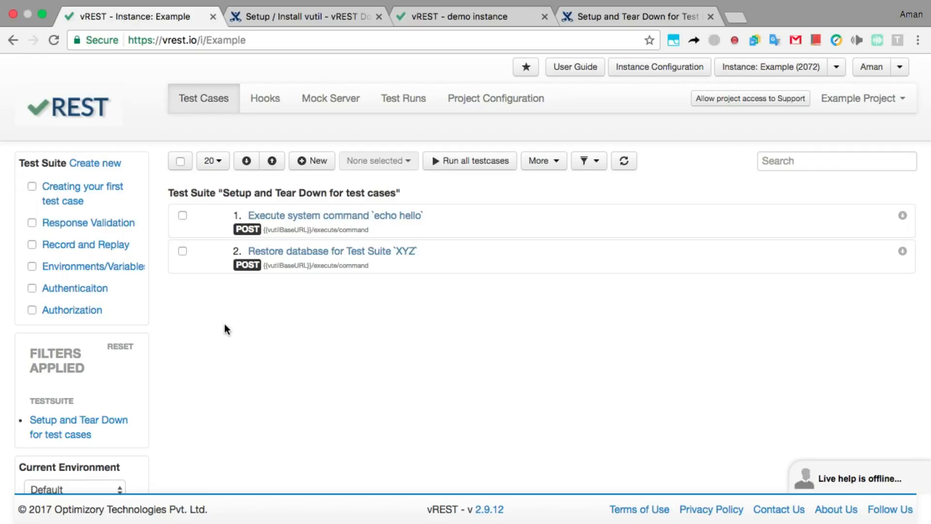
# Step: Inspect the URL and the request parameters of the "Execute system command `echo hello`" test case
pyautogui.click(447, 220)
pyautogui.click(364, 286)
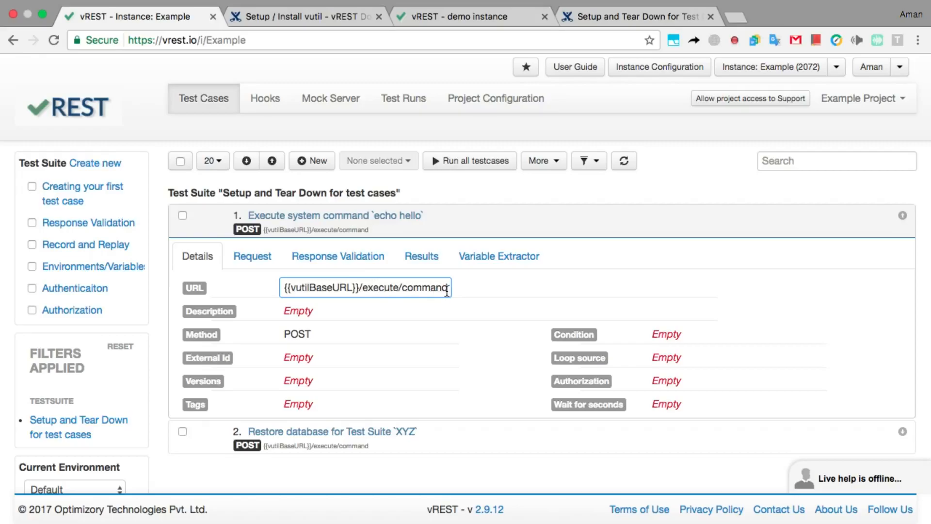
pyautogui.click(260, 256)
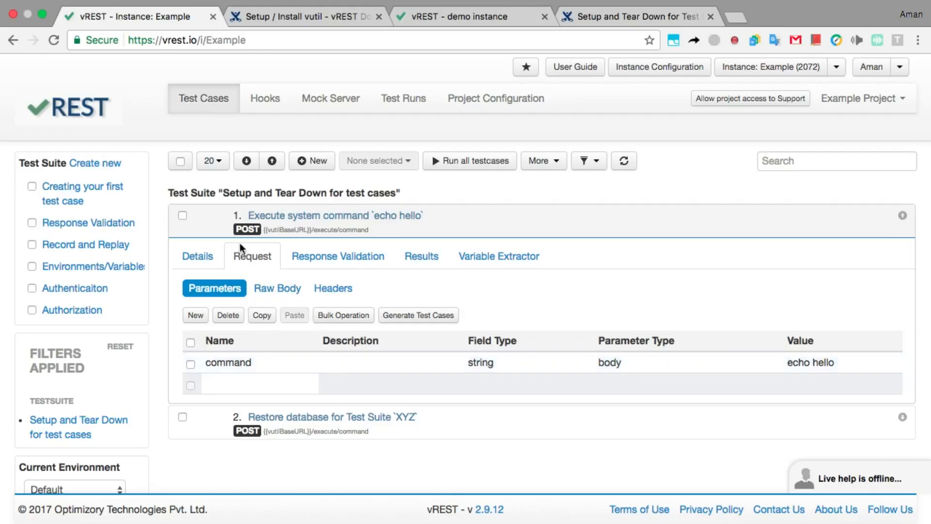
# Step: Run only the `echo hello` test case and show its results with execution time details
pyautogui.click(182, 215)
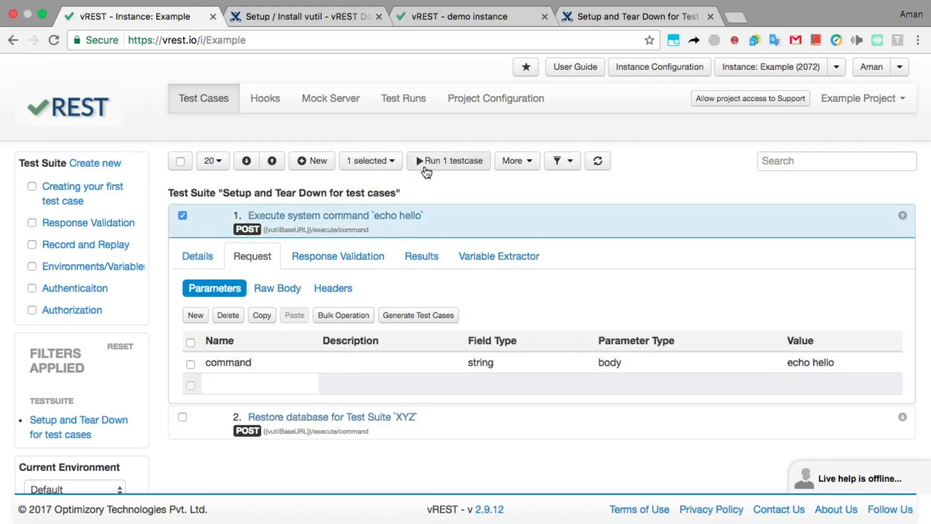
pyautogui.click(449, 160)
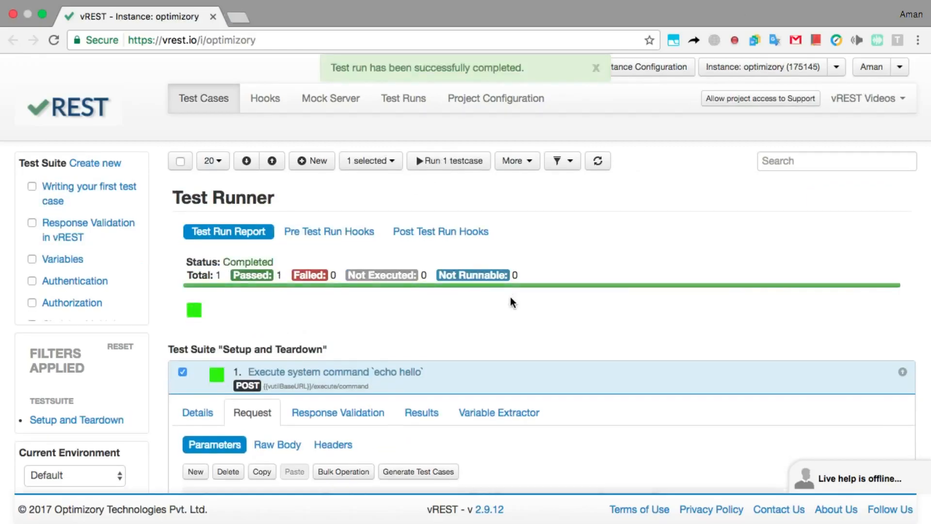
pyautogui.scroll(-3, 510, 302)
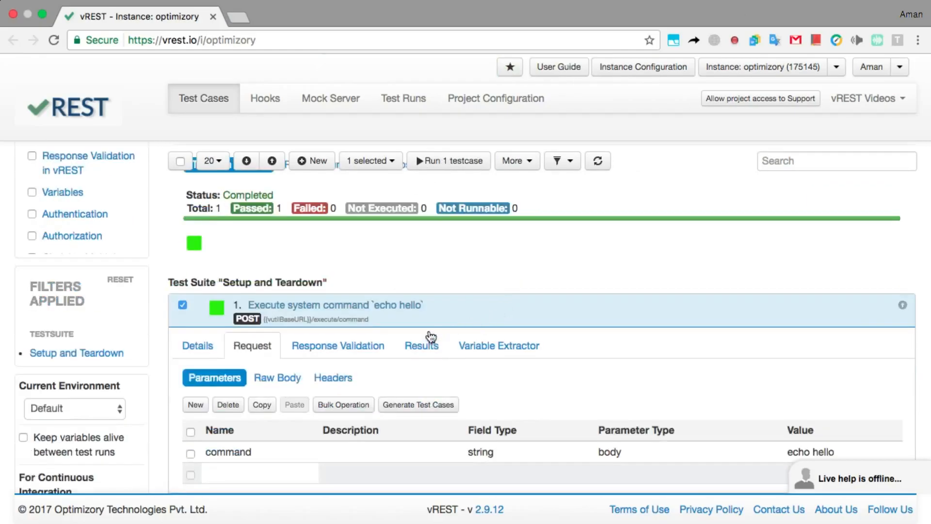
pyautogui.click(421, 345)
pyautogui.click(735, 403)
# Step: Examine the pid and output values in the actual response body and collapse the test case
pyautogui.scroll(-5, 740, 409)
pyautogui.scroll(-3, 740, 412)
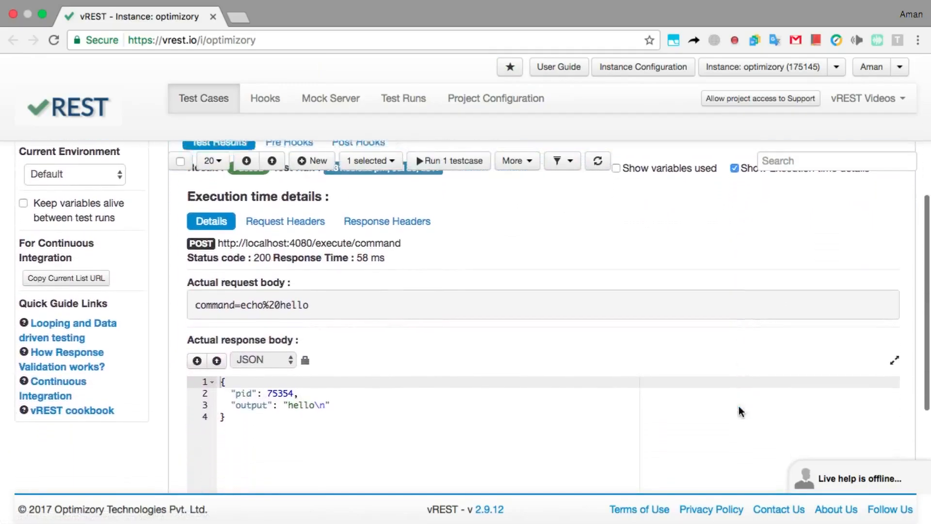
pyautogui.doubleClick(283, 362)
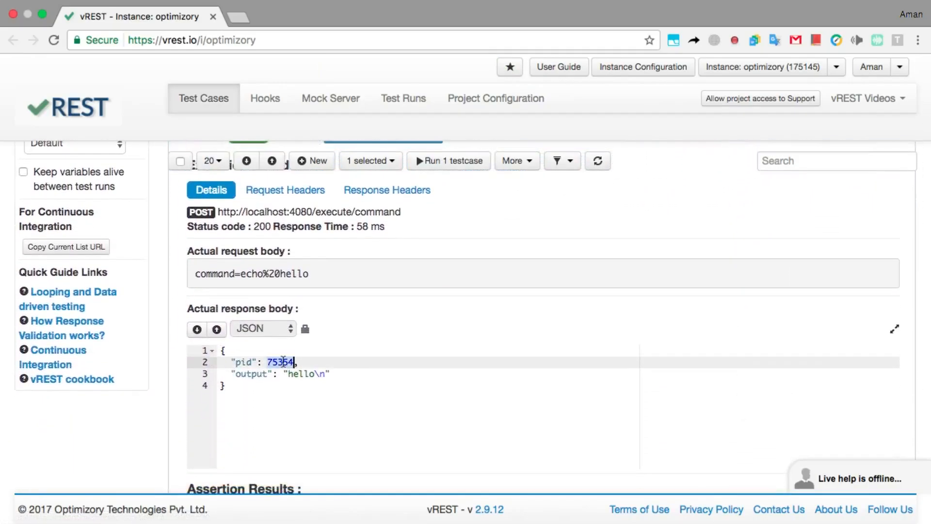
pyautogui.doubleClick(306, 375)
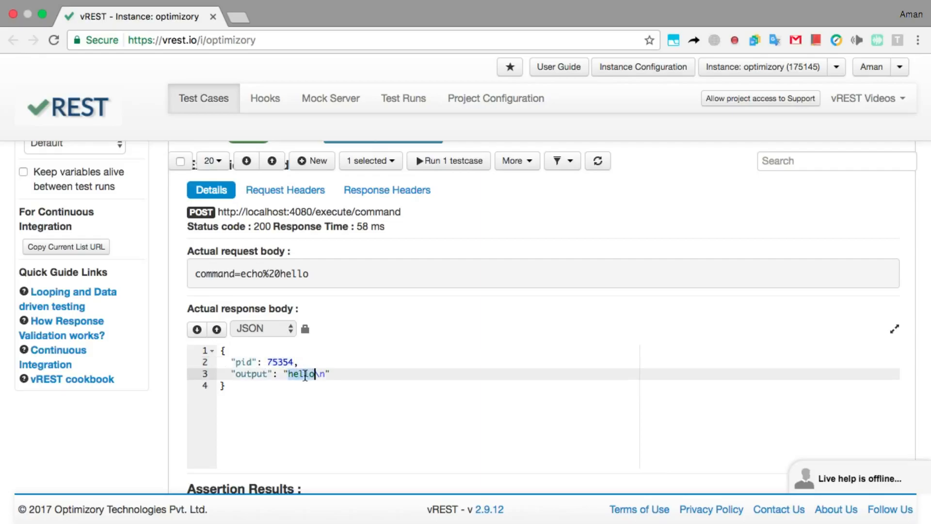
pyautogui.click(330, 395)
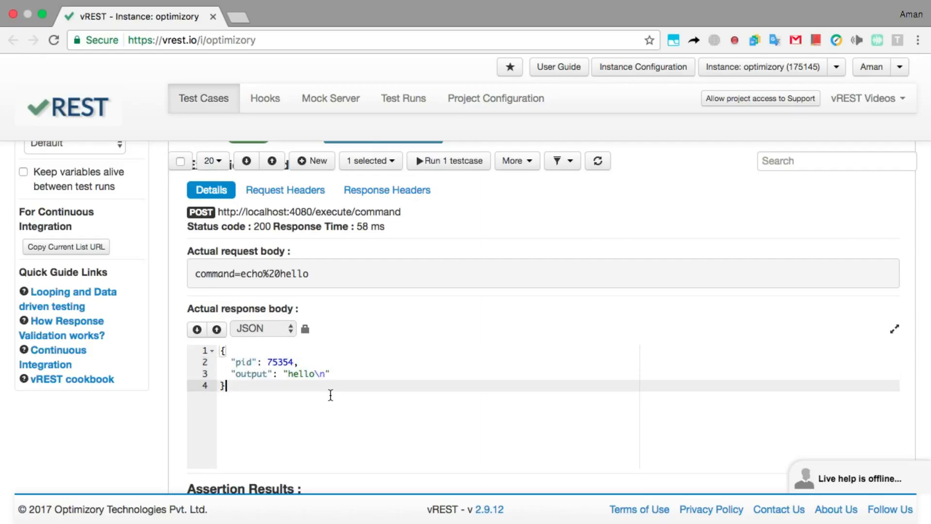
pyautogui.scroll(3, 453, 308)
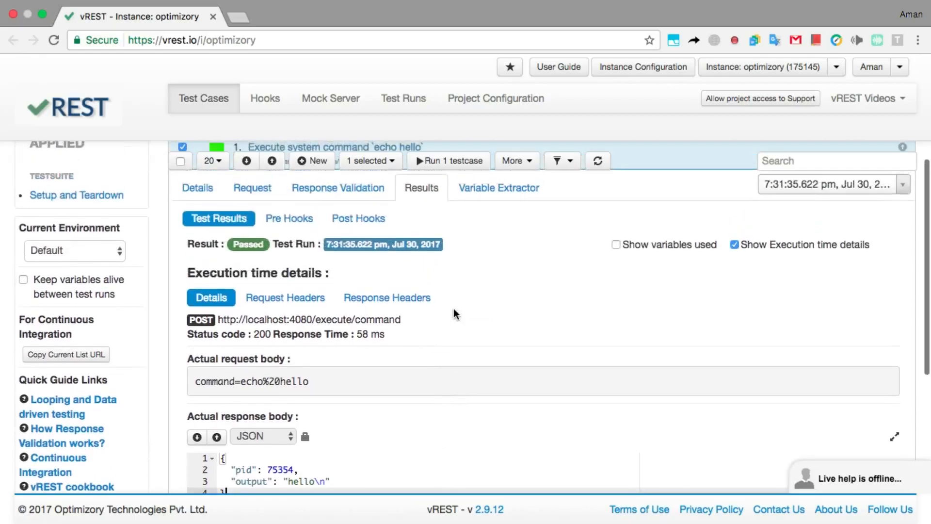
pyautogui.scroll(1, 454, 307)
pyautogui.click(537, 202)
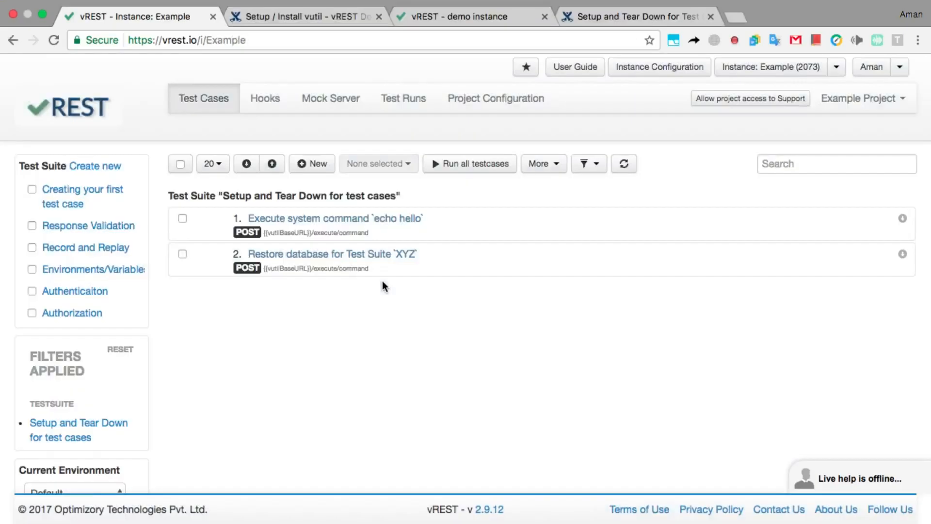
# Step: Inspect the URL and the request parameters of the "Restore database for Test Suite `XYZ`" test case
pyautogui.click(428, 268)
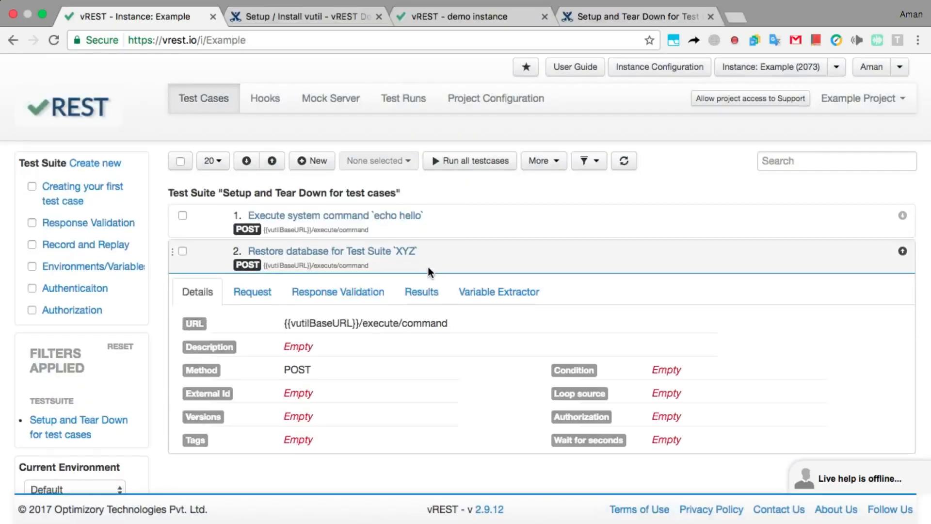
pyautogui.click(424, 322)
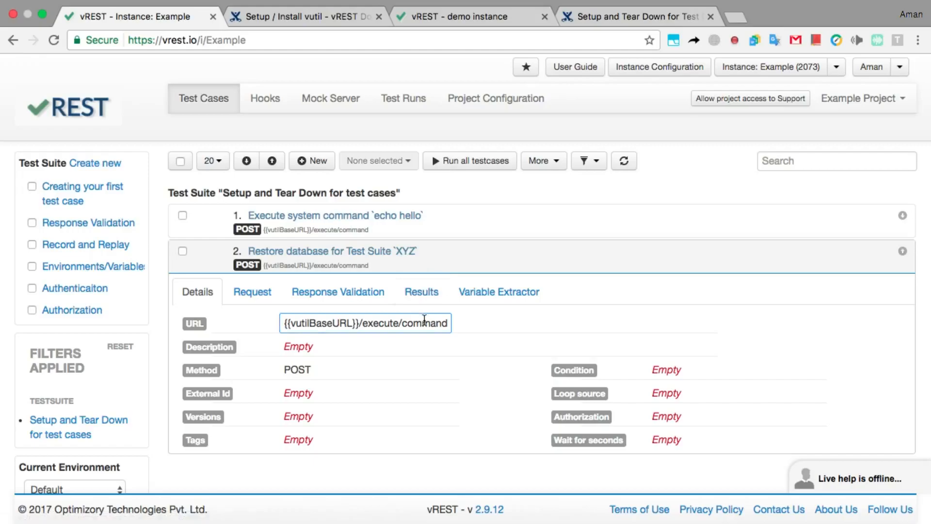
pyautogui.click(267, 298)
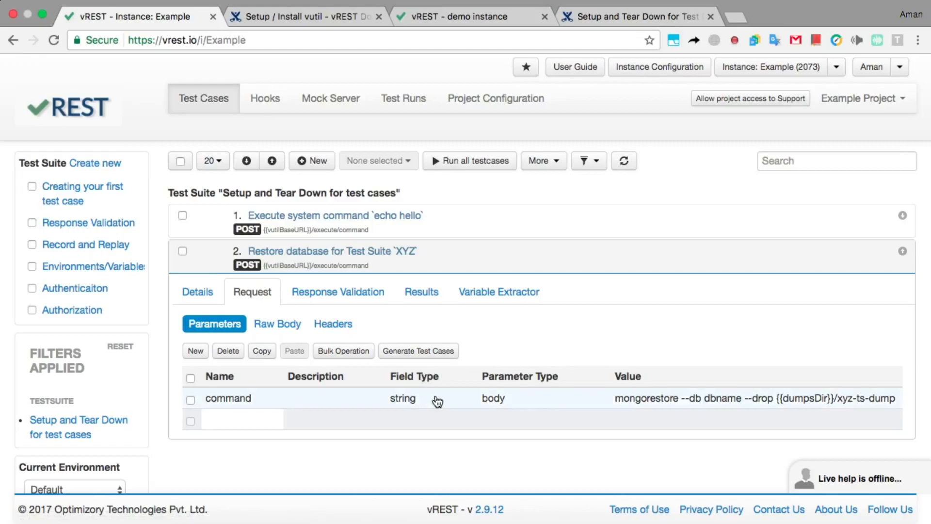
# Step: Examine the mongorestore command, dump name and dumpsDir variable in the command parameter's value, leaving it as is, and collapse the test case
pyautogui.doubleClick(727, 398)
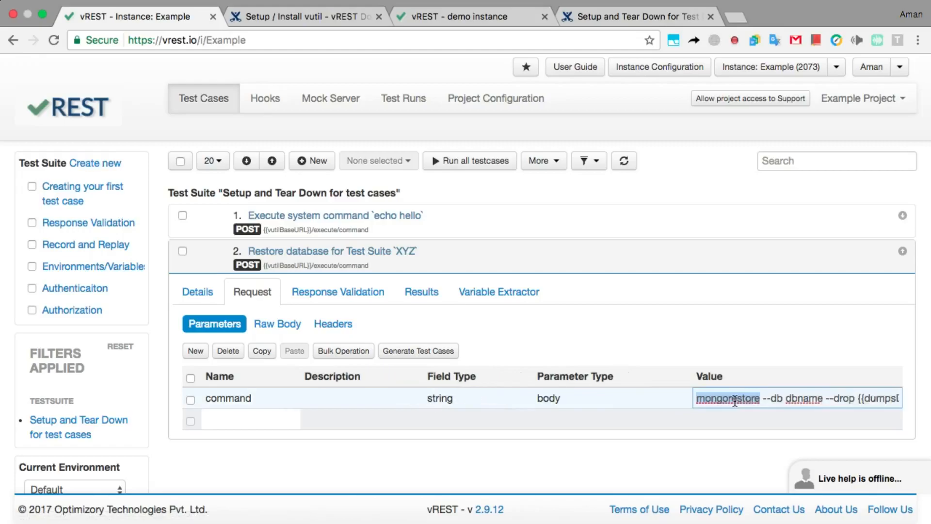
pyautogui.click(737, 428)
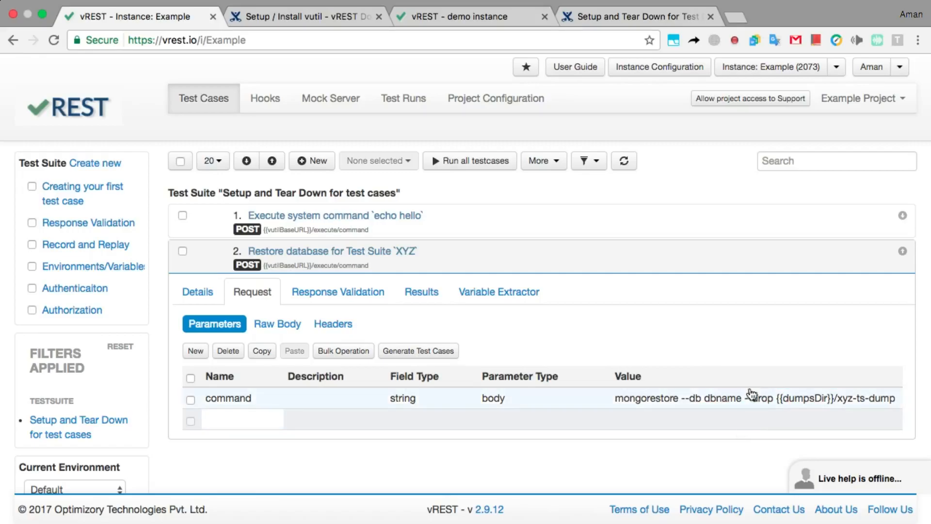
pyautogui.click(797, 409)
pyautogui.moveTo(899, 398); pyautogui.dragTo(843, 398)
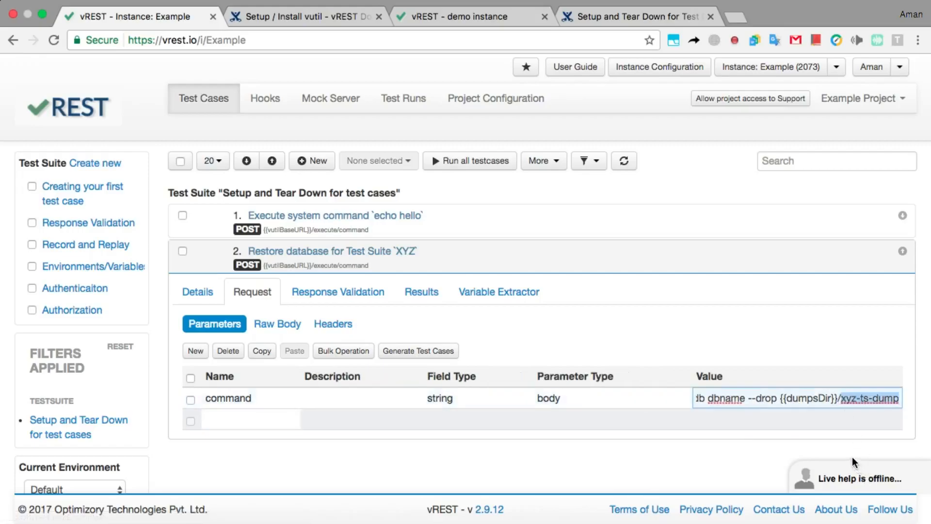
pyautogui.click(818, 399)
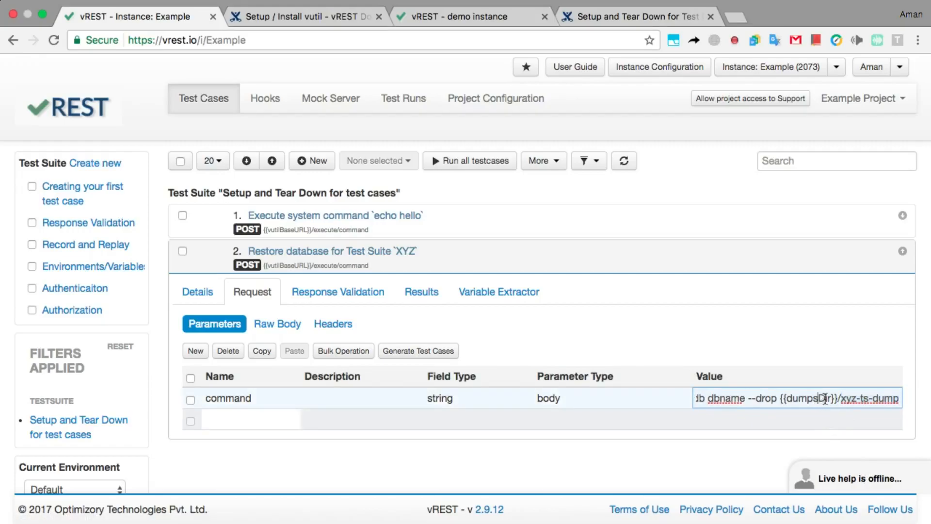
pyautogui.doubleClick(809, 398)
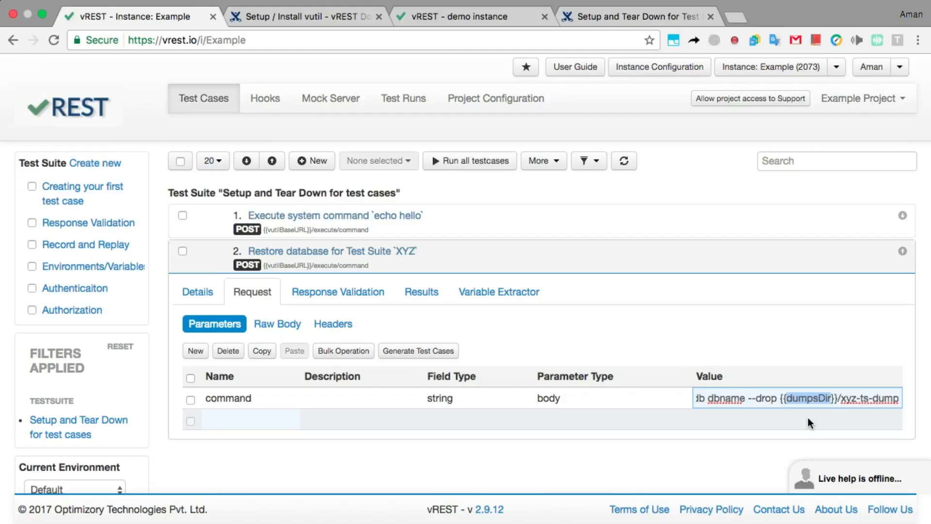
pyautogui.click(807, 417)
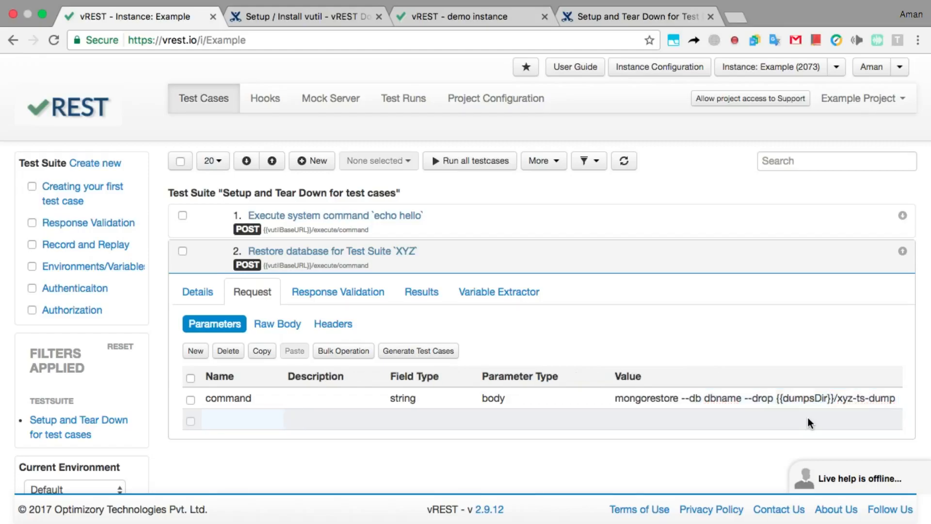
pyautogui.click(650, 266)
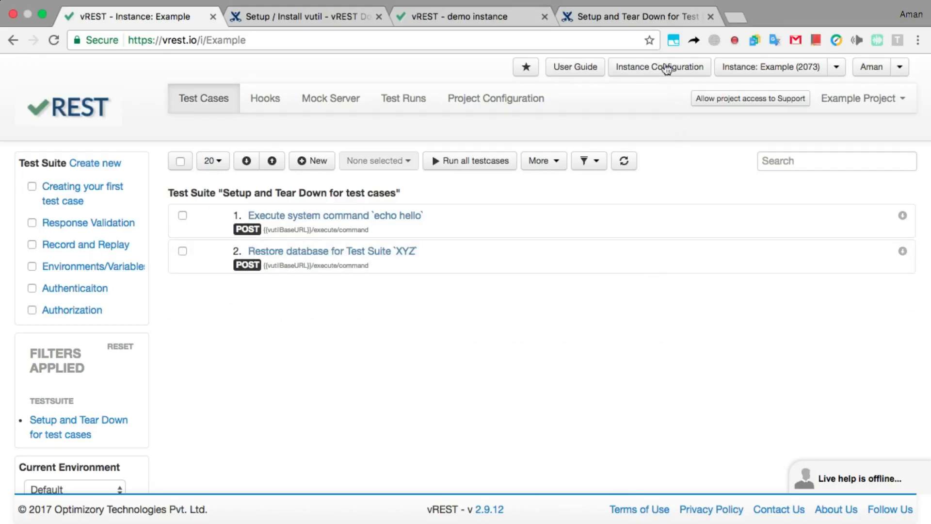
# Step: Look up the Setup and Tear Down for Test Cases article in the vREST Cookbook documentation
pyautogui.click(633, 20)
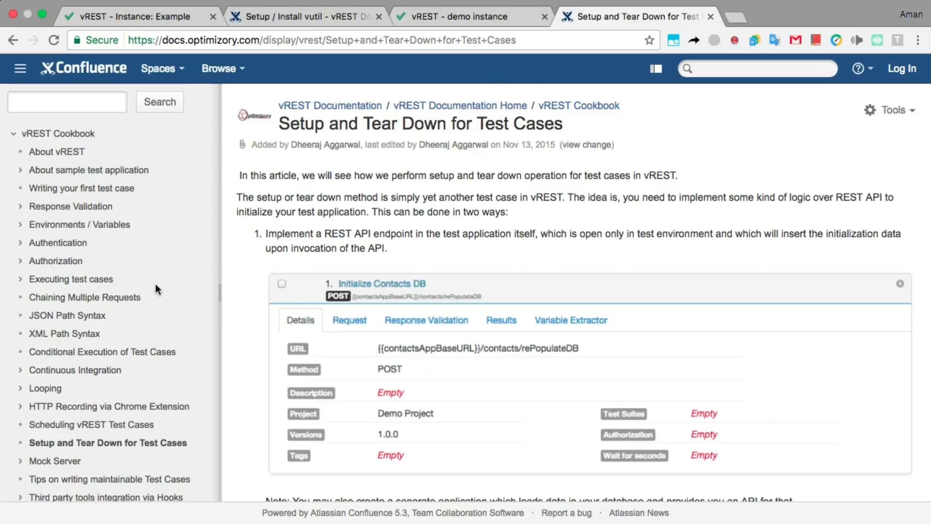
pyautogui.scroll(5, 21, 443)
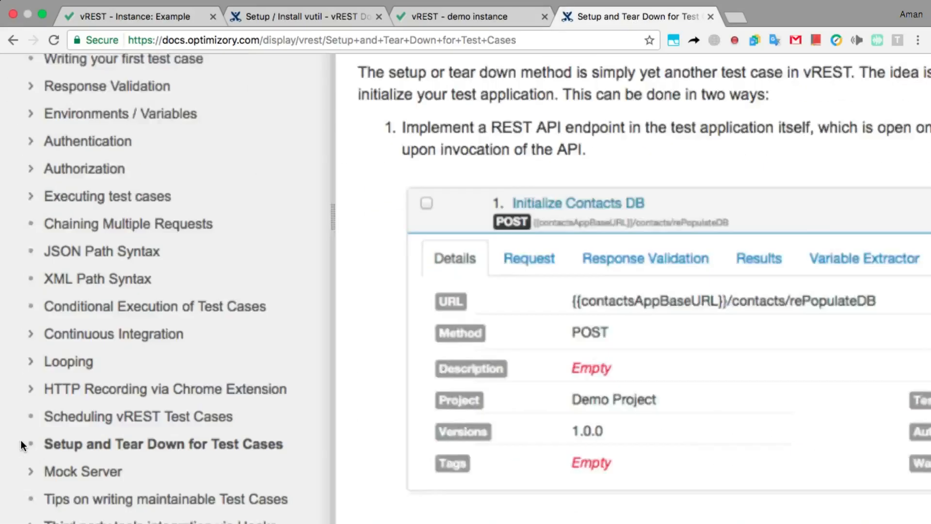